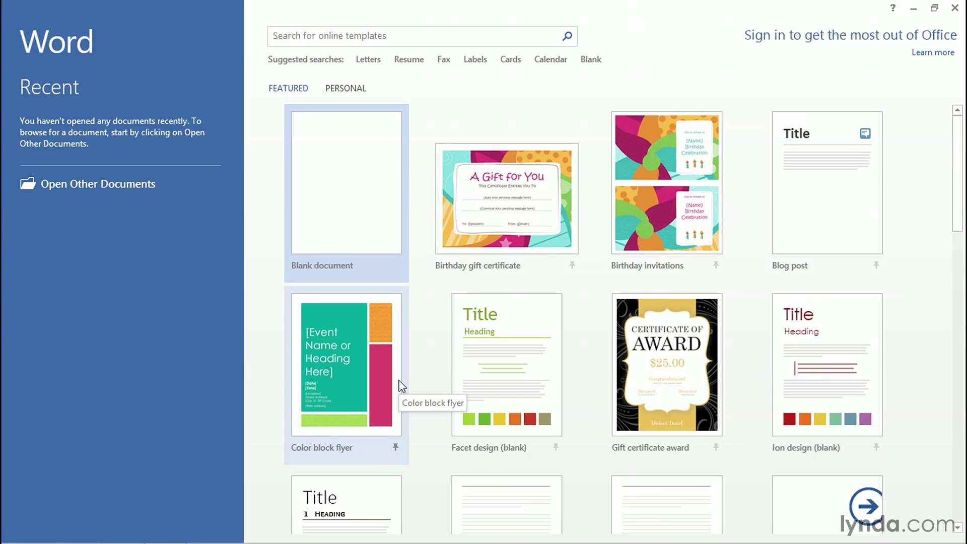
- Switch the Word start screen's template gallery to the PERSONAL templates
{"action": "left_click", "coordinate": [358, 92]}
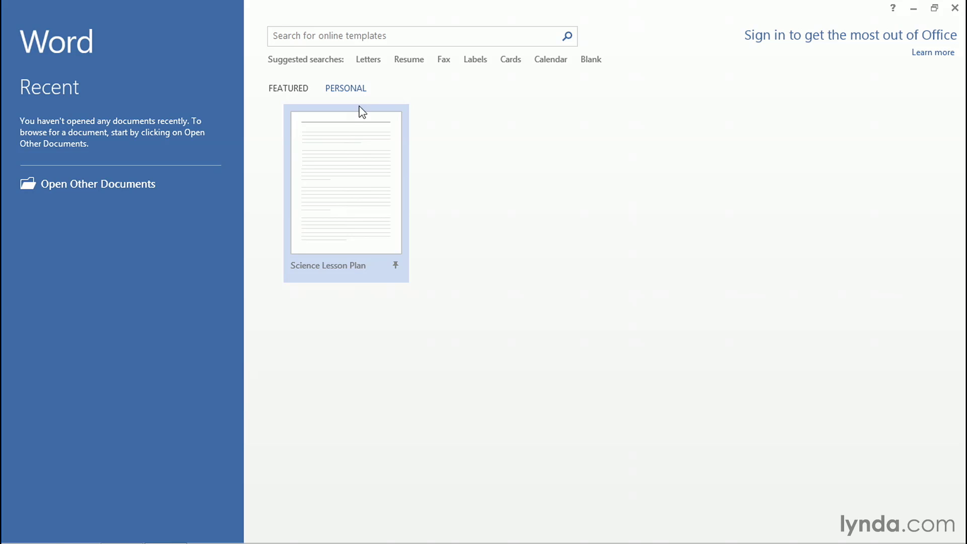
- Create a new document from the Science Lesson Plan personal template
{"action": "left_click", "coordinate": [343, 217]}
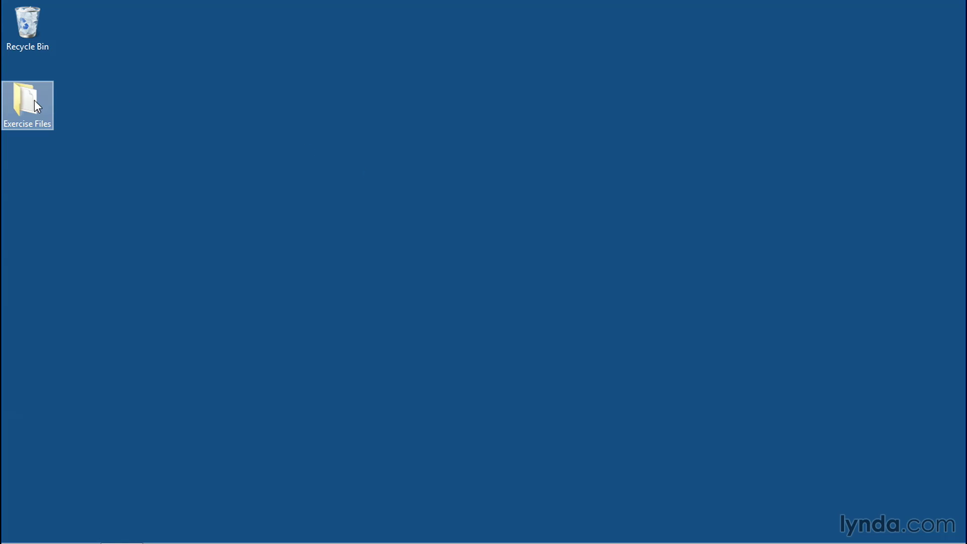
- Open Exercise Files > Ch 02 and compare Science_Lesson_Plan_Starting with Science_Lesson_Plan_Template
{"action": "double_click", "coordinate": [31, 95]}
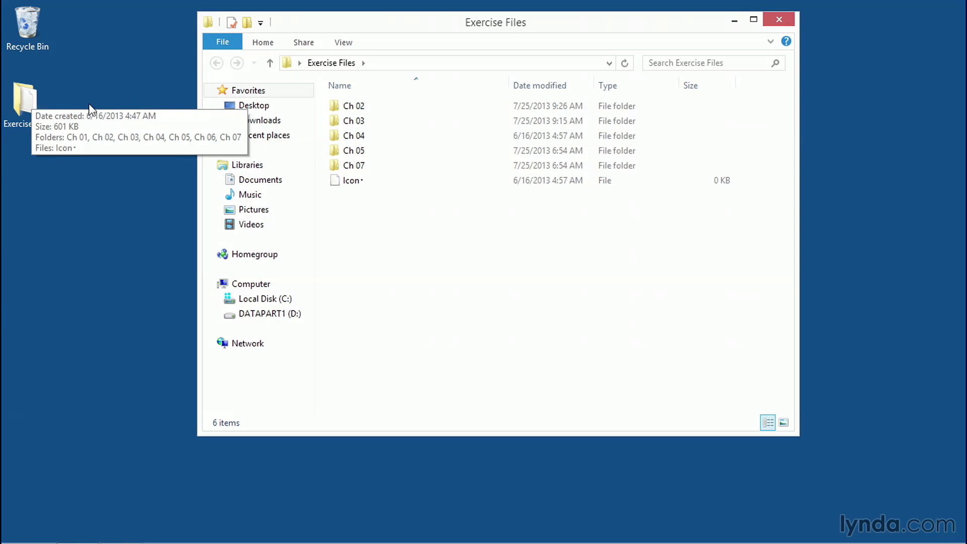
{"action": "double_click", "coordinate": [355, 105]}
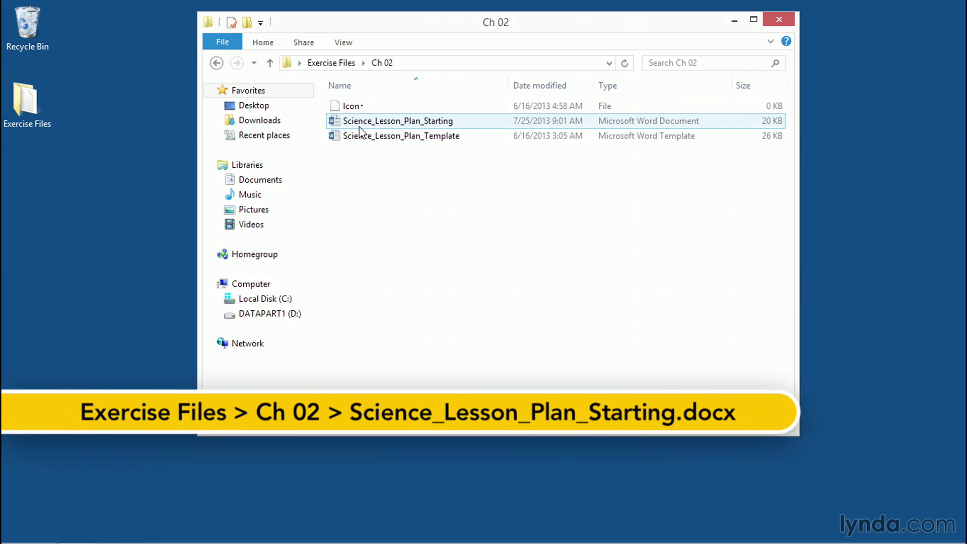
{"action": "left_click", "coordinate": [360, 135]}
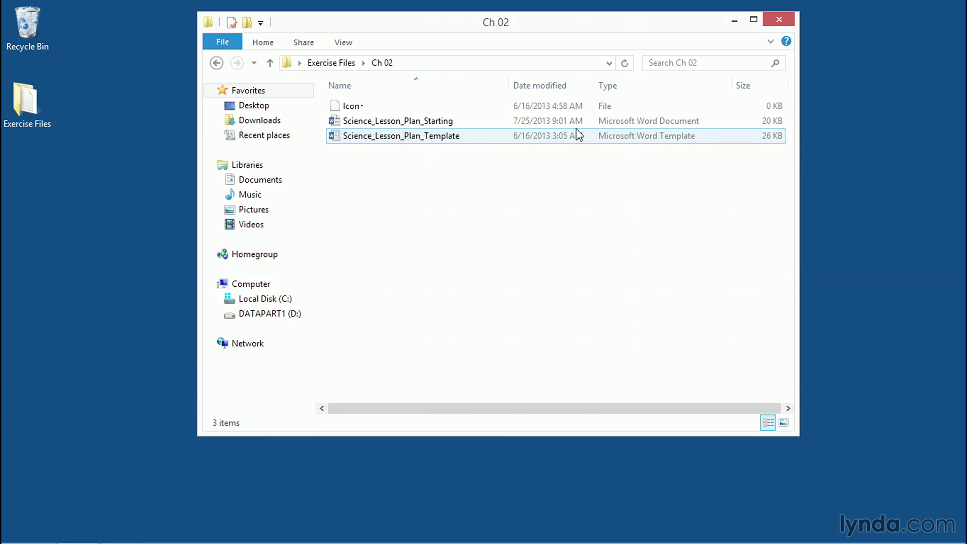
{"action": "left_click", "coordinate": [607, 123]}
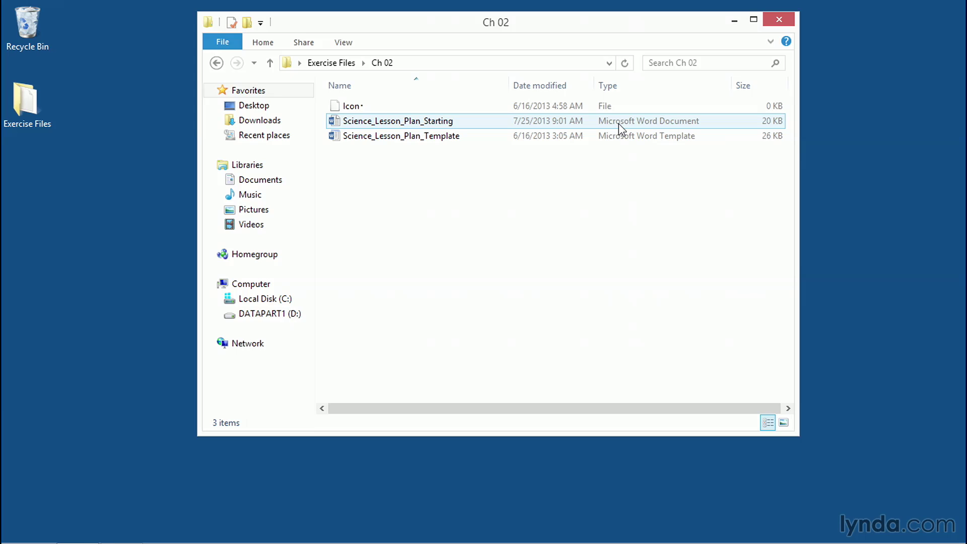
{"action": "left_click", "coordinate": [619, 134]}
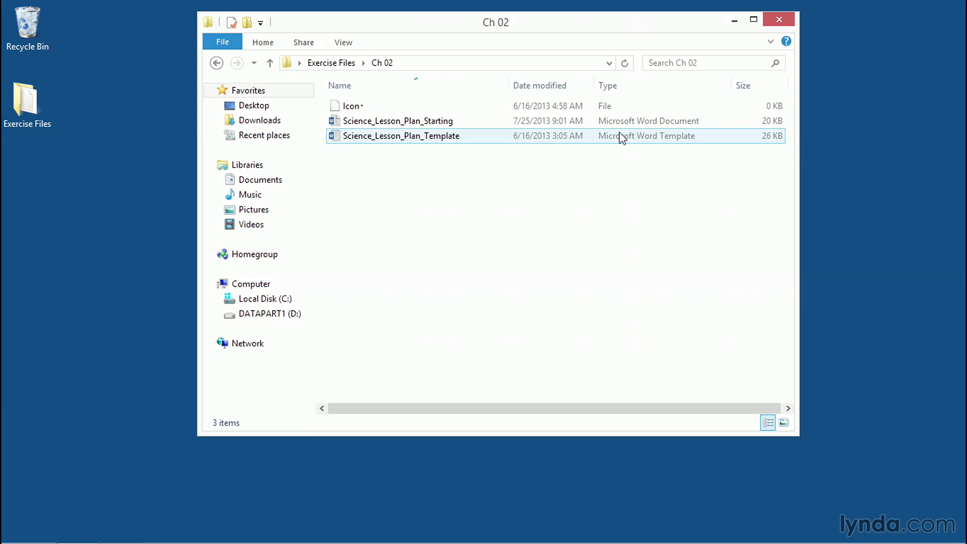
{"action": "left_click", "coordinate": [619, 125]}
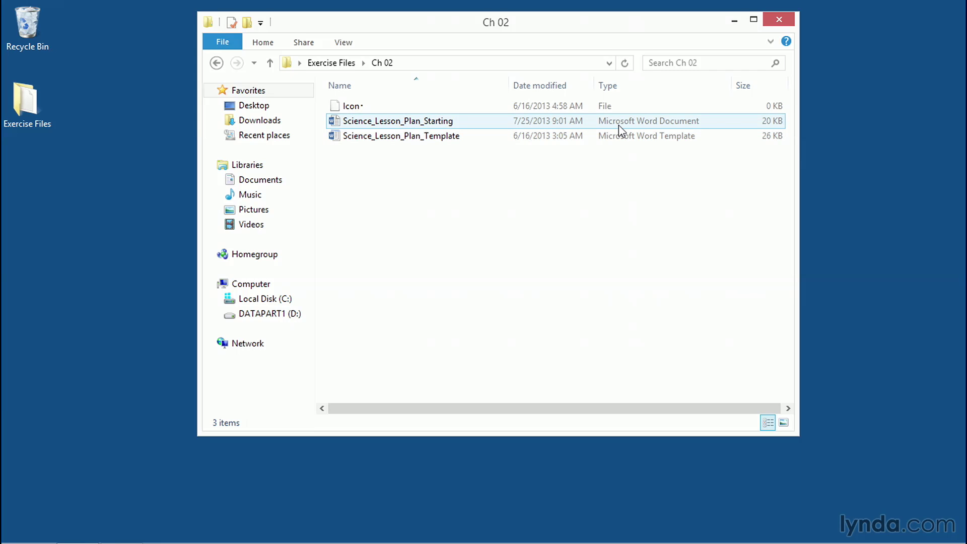
- Open Science_Lesson_Plan_Starting.docx, scroll through both pages, and return to the top
{"action": "mouse_move", "coordinate": [448, 126]}
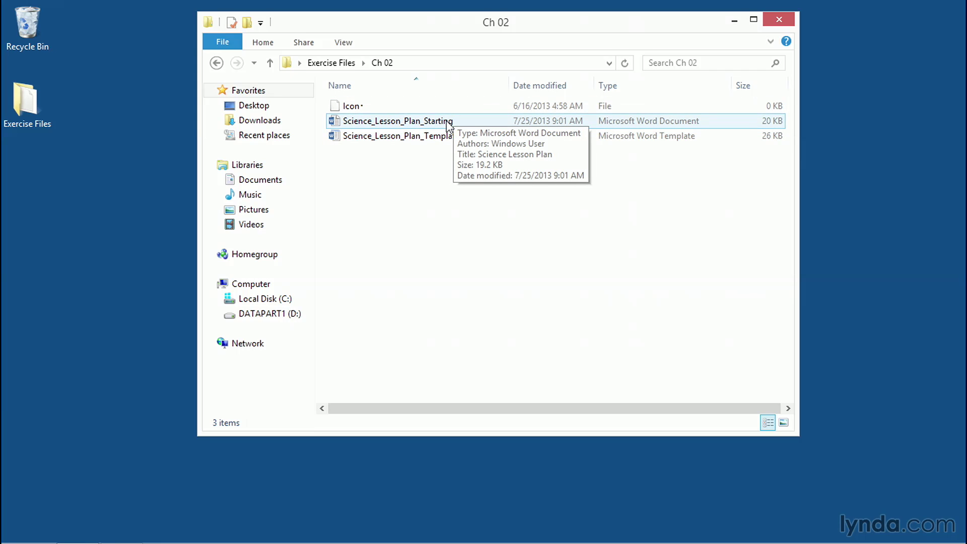
{"action": "double_click", "coordinate": [448, 124]}
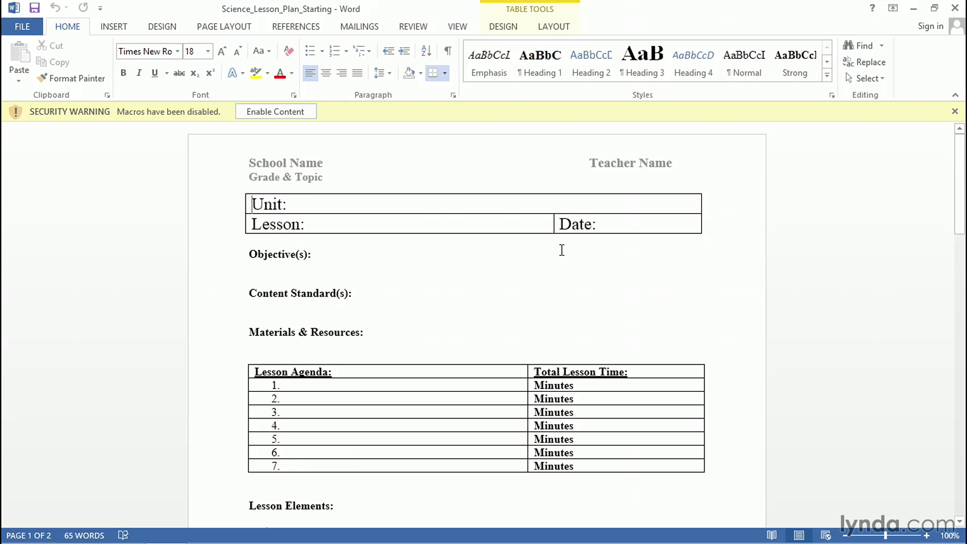
{"action": "scroll", "coordinate": [561, 249], "scroll_direction": "down", "scroll_amount": 5}
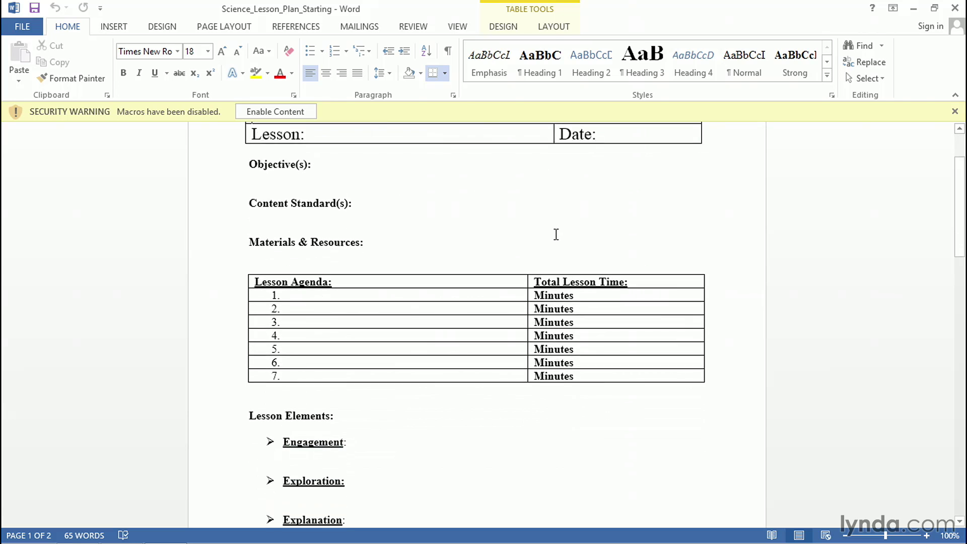
{"action": "scroll", "coordinate": [551, 231], "scroll_direction": "down", "scroll_amount": 3}
{"action": "scroll", "coordinate": [395, 242], "scroll_direction": "down", "scroll_amount": 3}
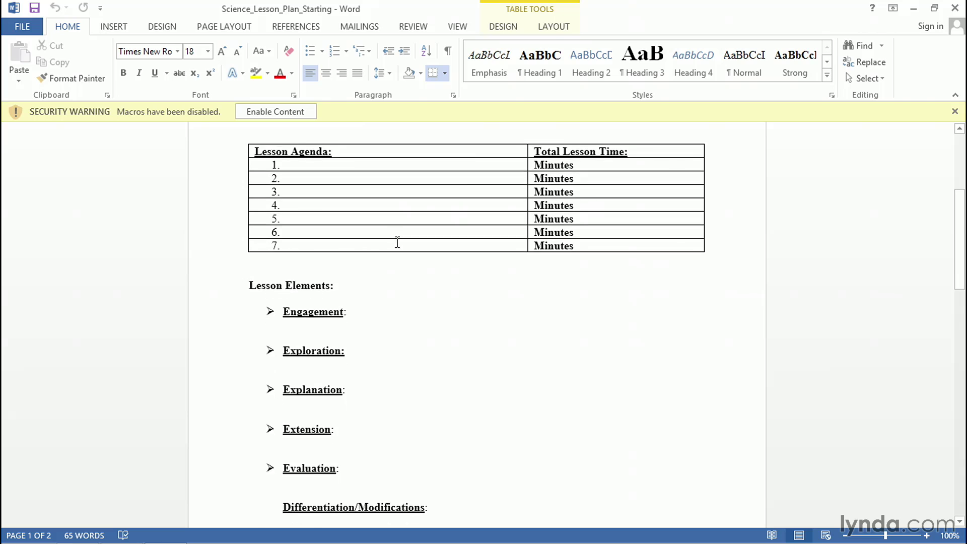
{"action": "scroll", "coordinate": [397, 234], "scroll_direction": "down", "scroll_amount": 3}
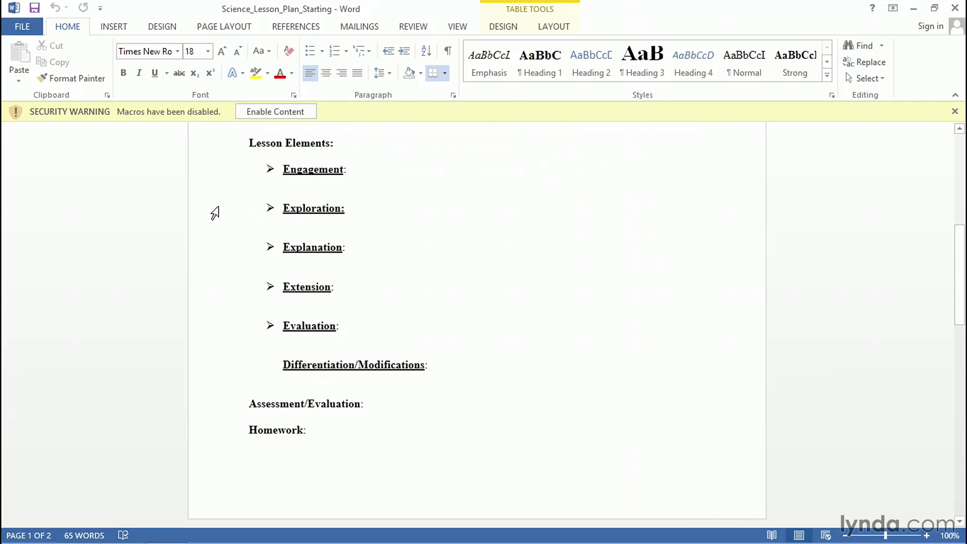
{"action": "scroll", "coordinate": [270, 355], "scroll_direction": "down", "scroll_amount": 2}
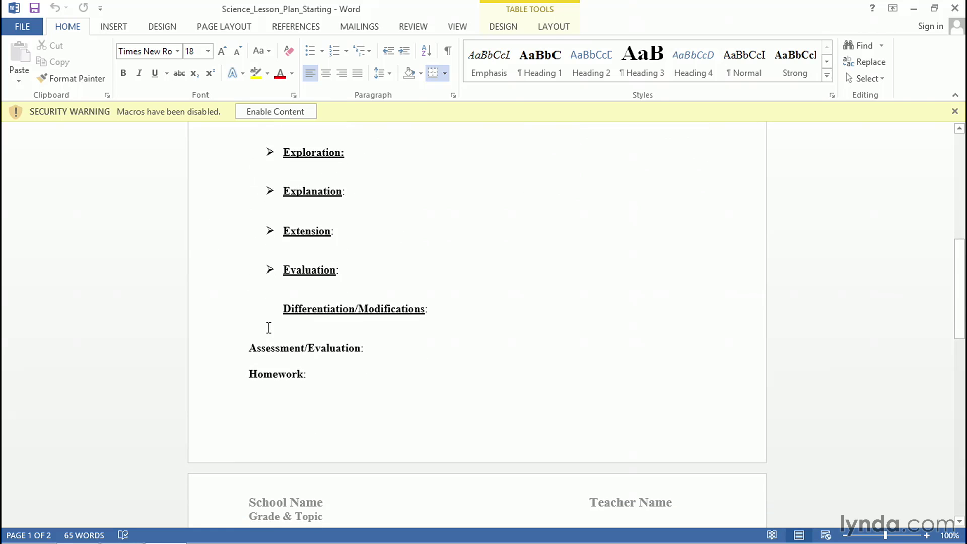
{"action": "scroll", "coordinate": [270, 315], "scroll_direction": "down", "scroll_amount": 6}
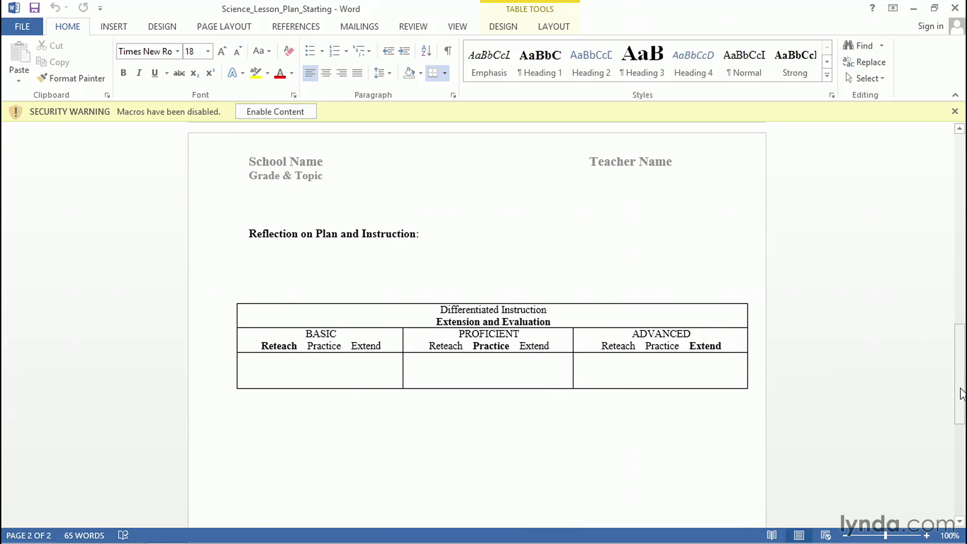
{"action": "left_click_drag", "start_coordinate": [960, 383], "coordinate": [940, 182]}
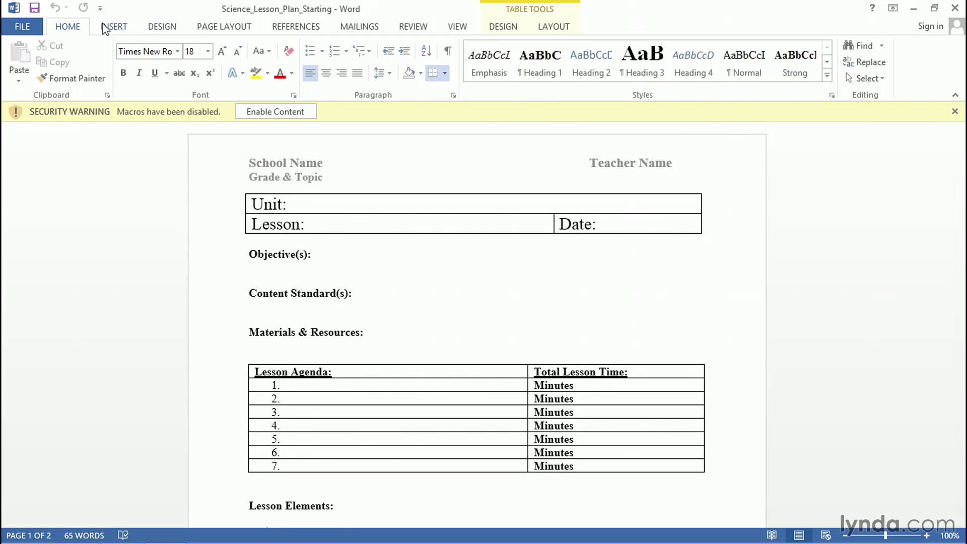
- Choose Template under File > Export > Change File Type and bring up Save As
{"action": "left_click", "coordinate": [32, 24]}
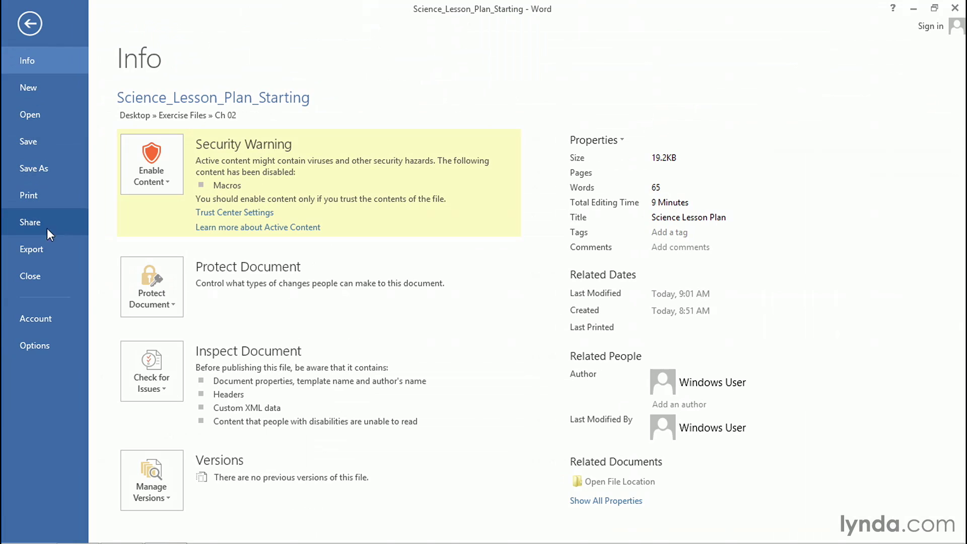
{"action": "left_click", "coordinate": [42, 247]}
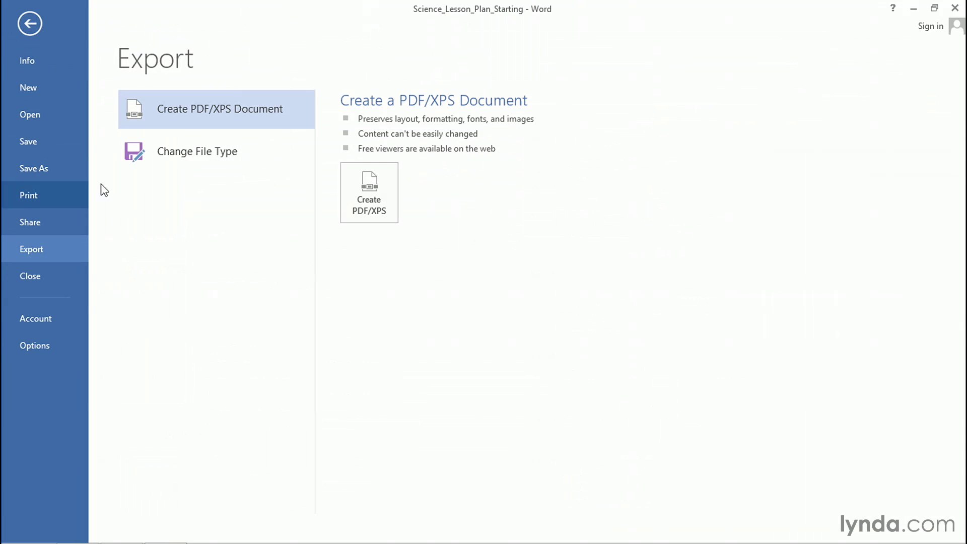
{"action": "left_click", "coordinate": [193, 159]}
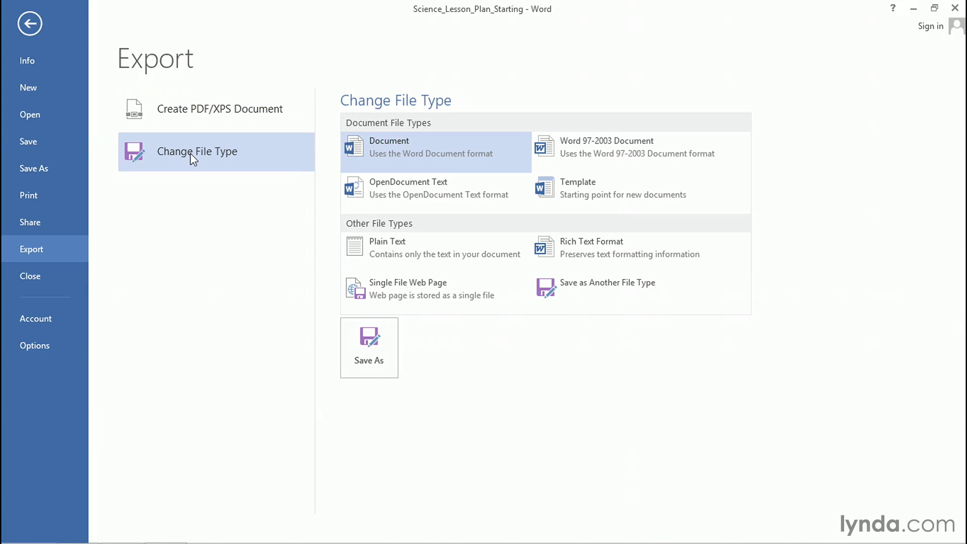
{"action": "left_click", "coordinate": [568, 197]}
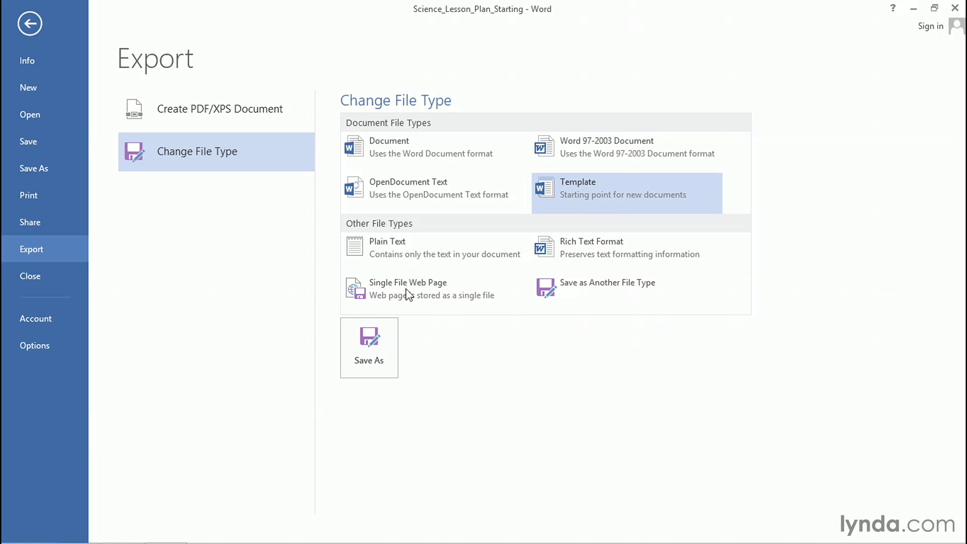
{"action": "left_click", "coordinate": [376, 344]}
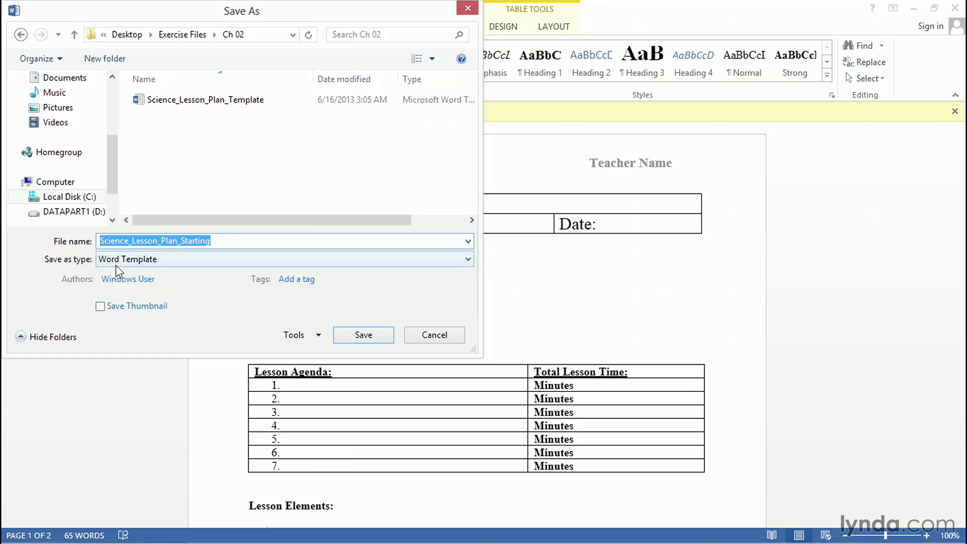
- Shorten the file name to Science_Lesson_Plan by deleting '_Starting'
{"action": "left_click", "coordinate": [224, 241]}
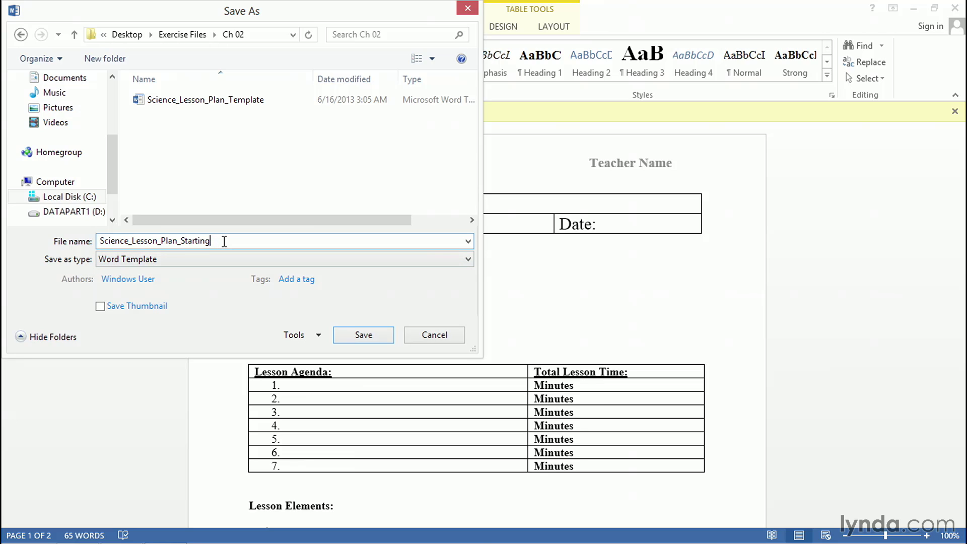
{"action": "key", "text": "BackSpace"}
{"action": "key", "text": "BackSpace"}
{"action": "key", "text": "BackSpace"}
{"action": "key", "text": "BackSpace"}
{"action": "key", "text": "BackSpace"}
{"action": "key", "text": "BackSpace"}
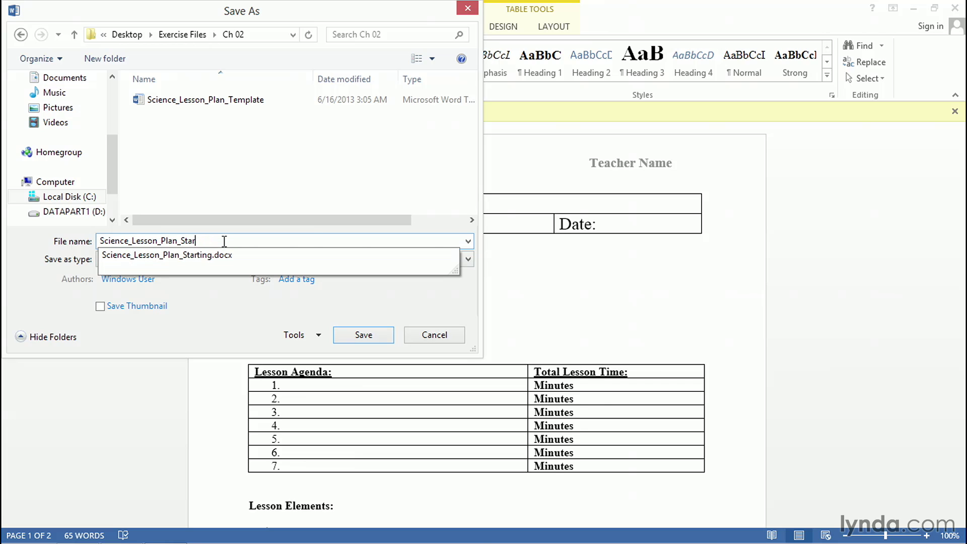
{"action": "key", "text": "BackSpace"}
{"action": "key", "text": "BackSpace"}
{"action": "key", "text": "BackSpace"}
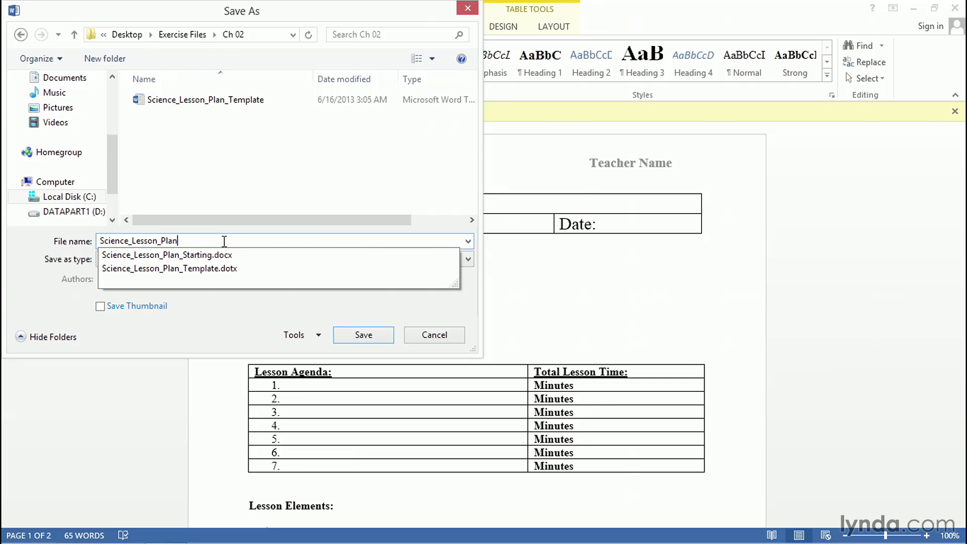
{"action": "left_click", "coordinate": [225, 193]}
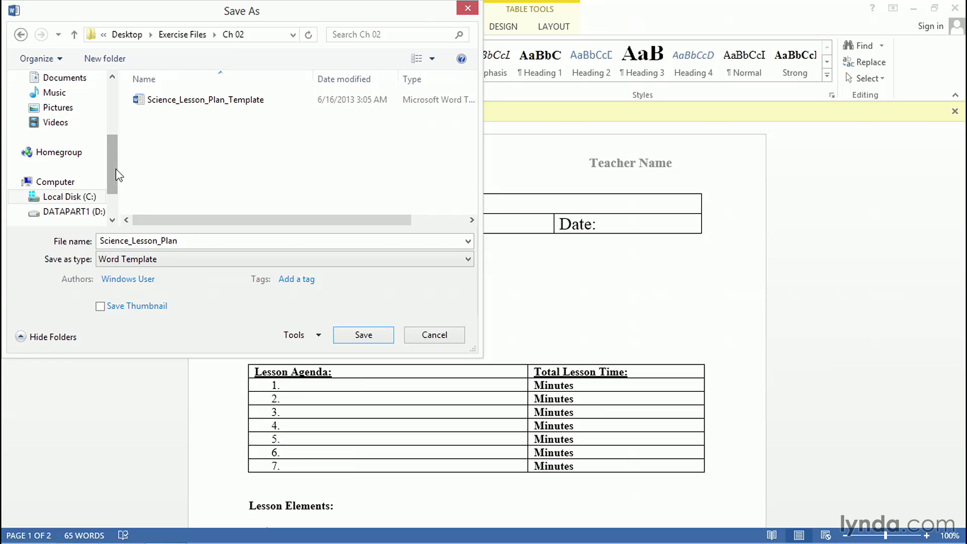
- Save the template into Documents > Custom Office Templates
{"action": "scroll", "coordinate": [117, 176], "scroll_direction": "up", "scroll_amount": 2}
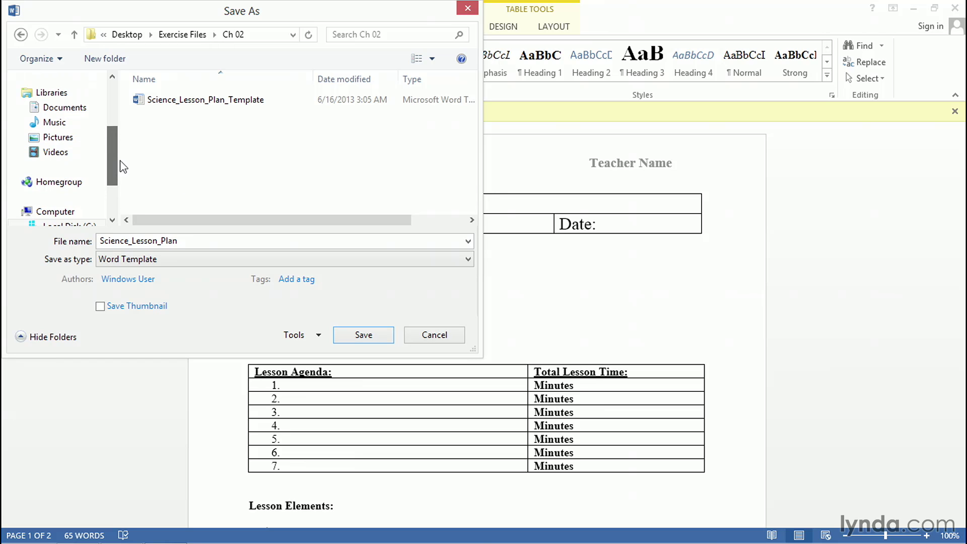
{"action": "scroll", "coordinate": [123, 160], "scroll_direction": "up", "scroll_amount": 1}
{"action": "left_click", "coordinate": [50, 107]}
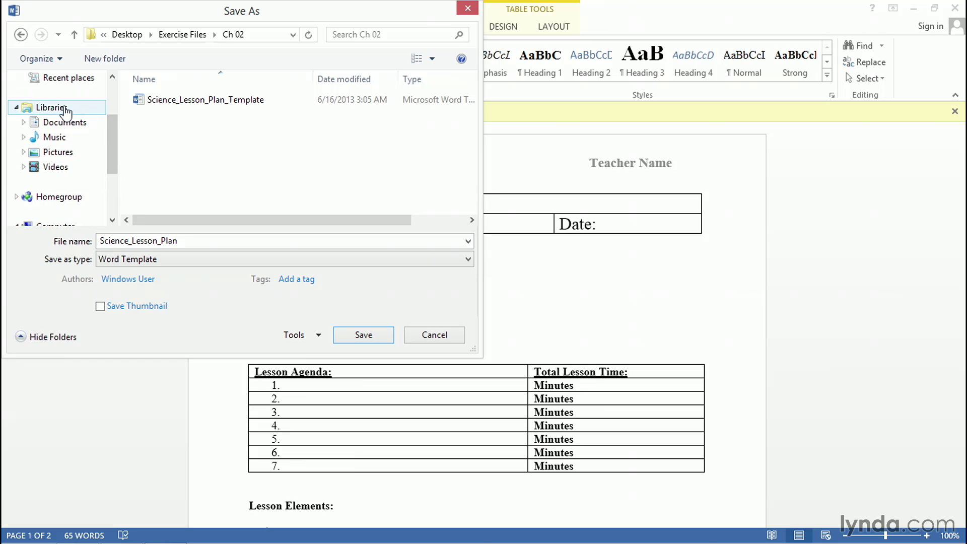
{"action": "double_click", "coordinate": [177, 88]}
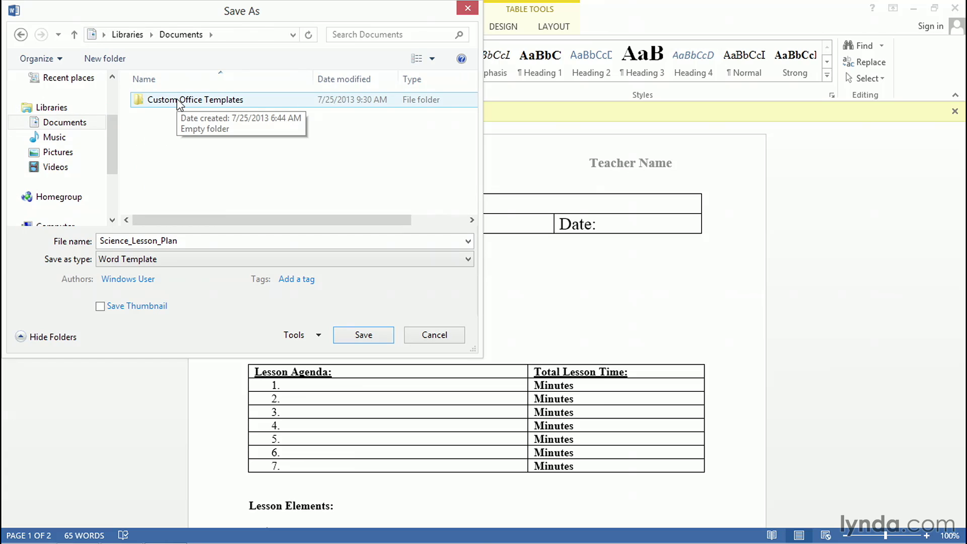
{"action": "double_click", "coordinate": [177, 101]}
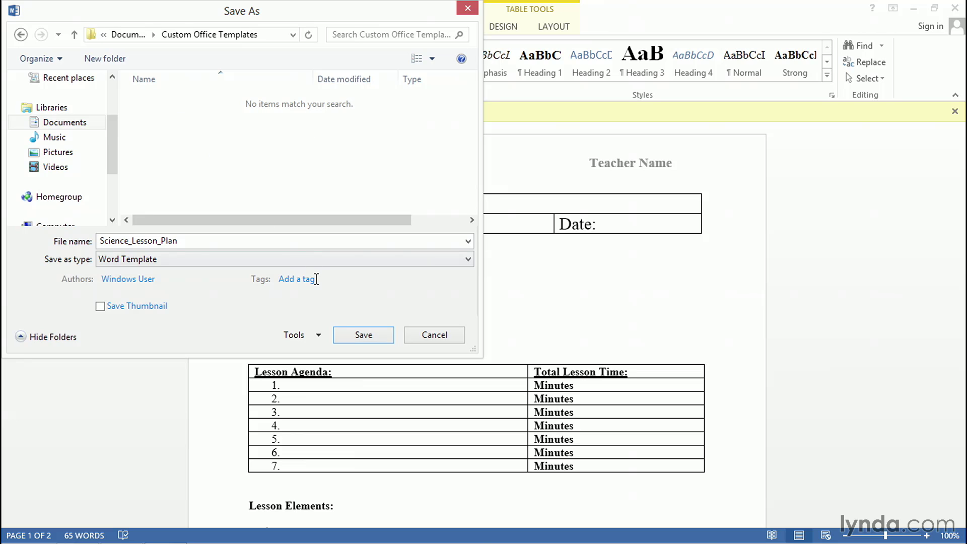
{"action": "left_click", "coordinate": [363, 335]}
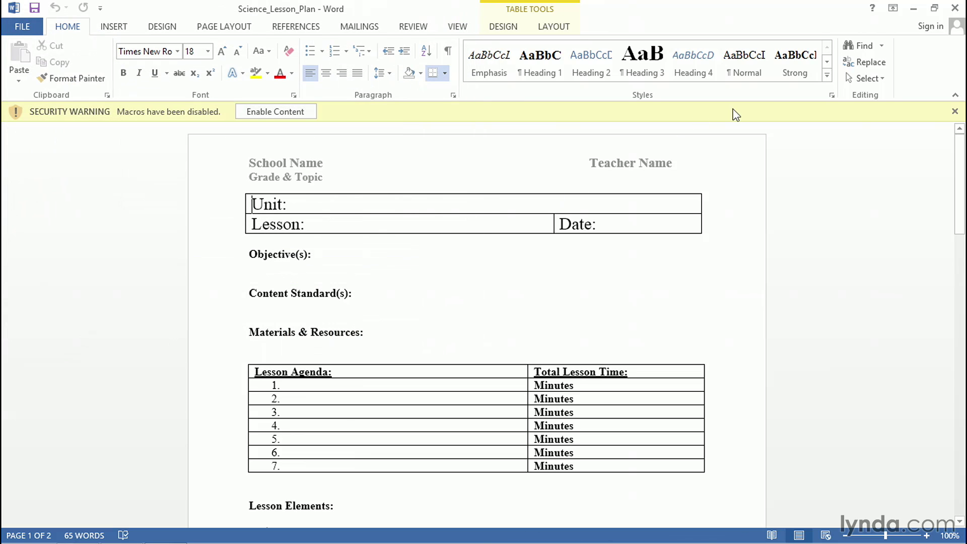
- Close Word and the Ch 02 window, then create Document1 from the Science_Lesson_Plan personal template
{"action": "left_click", "coordinate": [955, 9]}
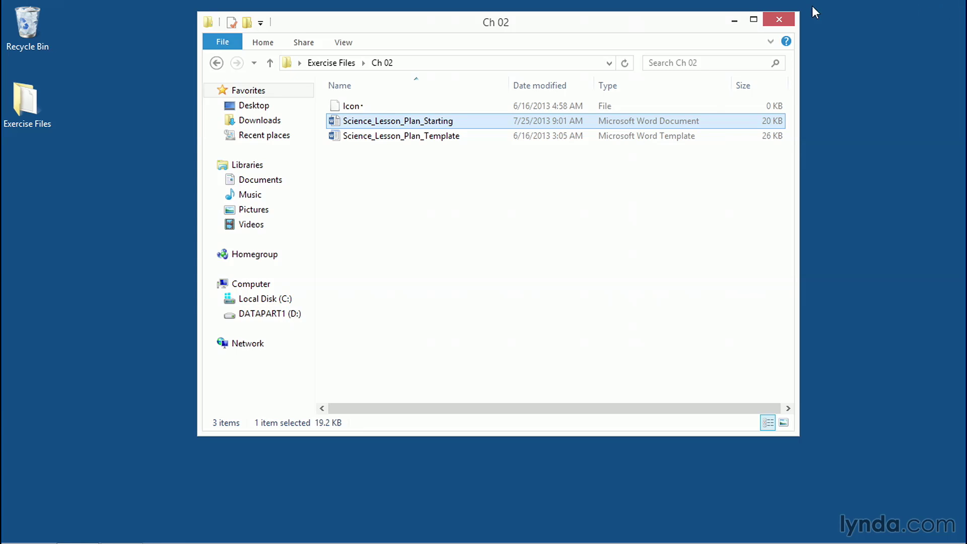
{"action": "left_click", "coordinate": [778, 19]}
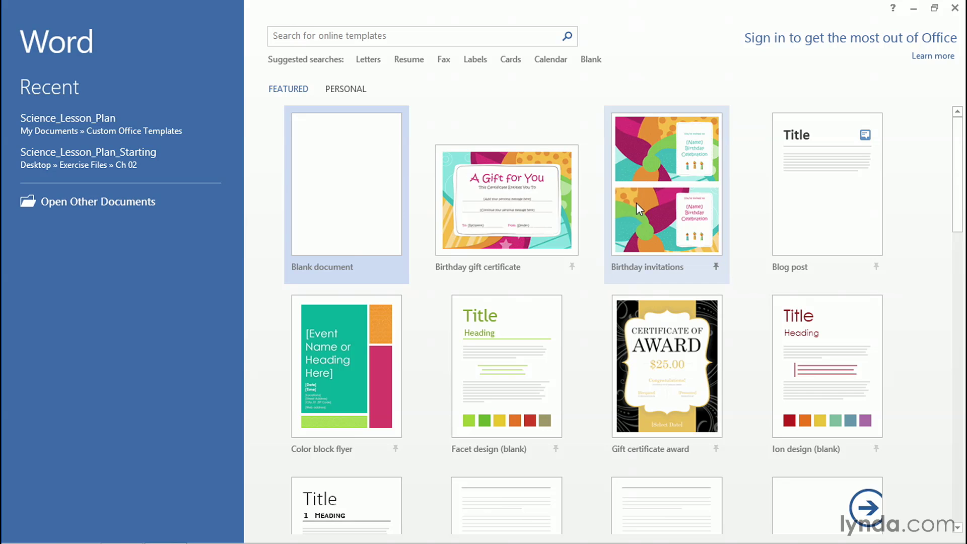
{"action": "left_click", "coordinate": [360, 93]}
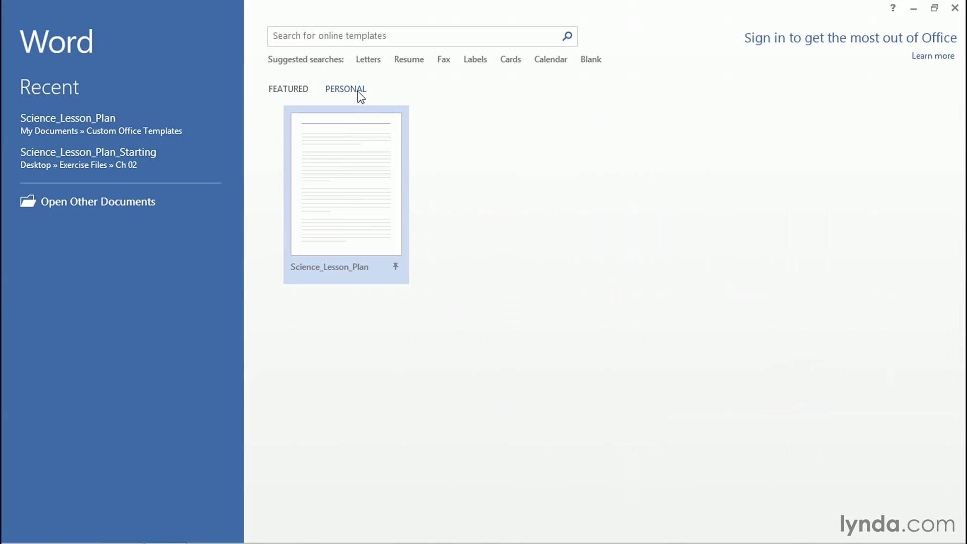
{"action": "left_click", "coordinate": [337, 234]}
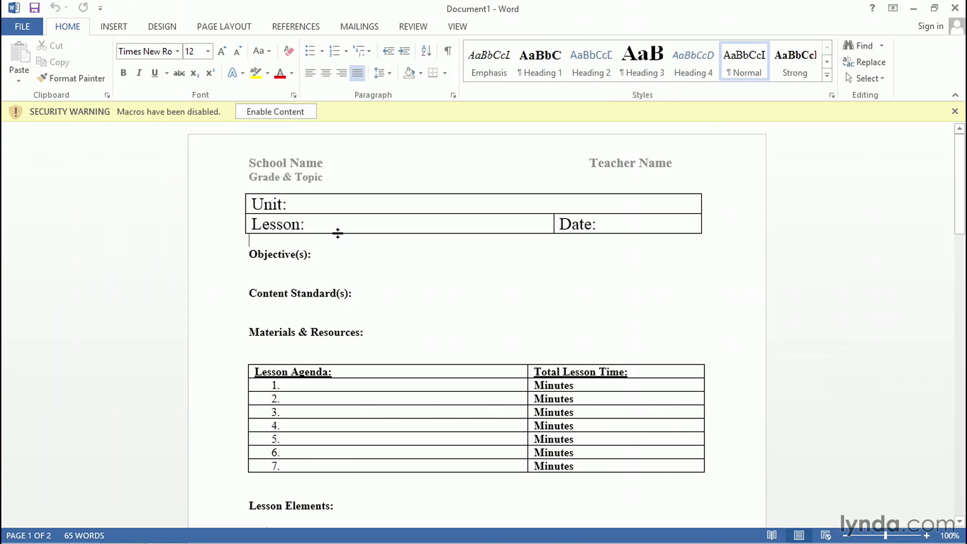